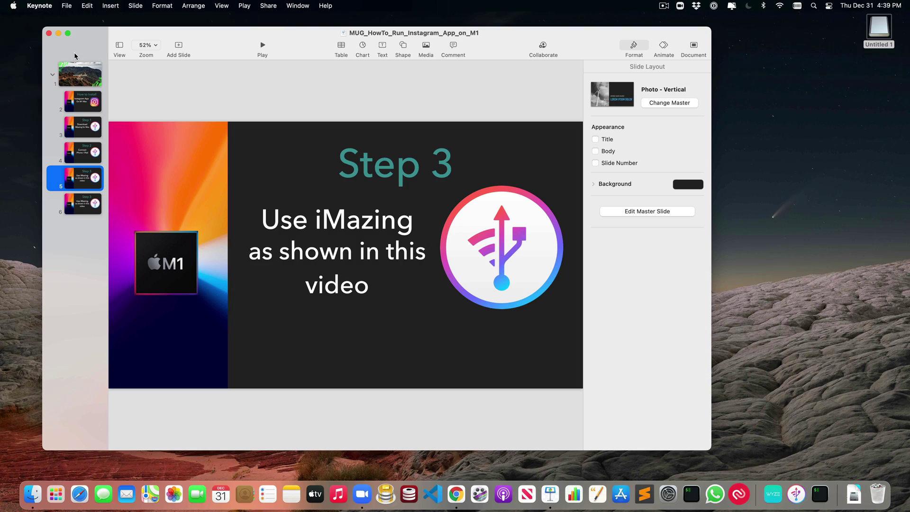
# Hide Keynote, load the iMazing site in Chrome and start the Free Download for Mac.
pyautogui.click(59, 33)
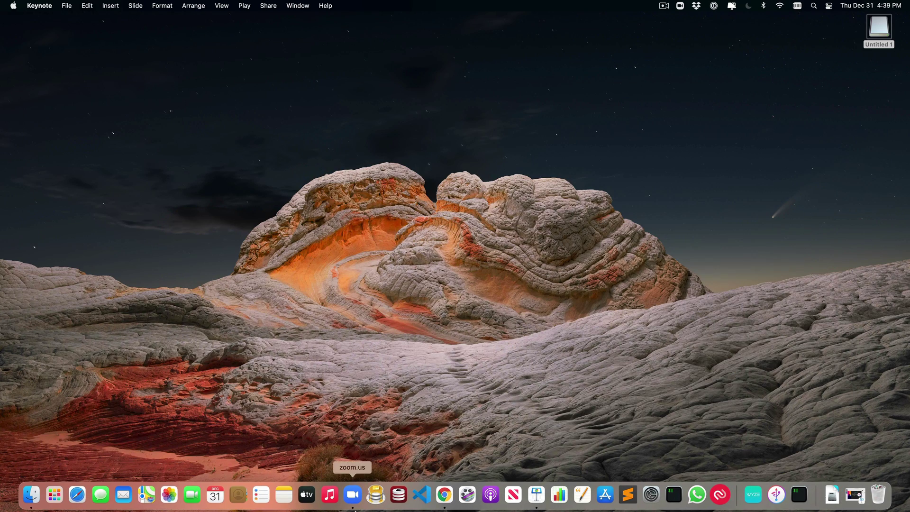
pyautogui.click(444, 498)
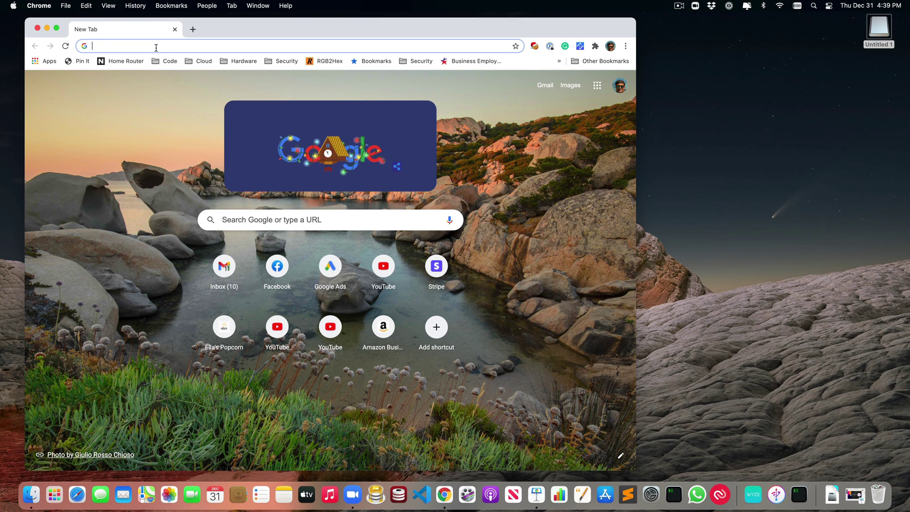
pyautogui.write('imazing')
pyautogui.press('Return')
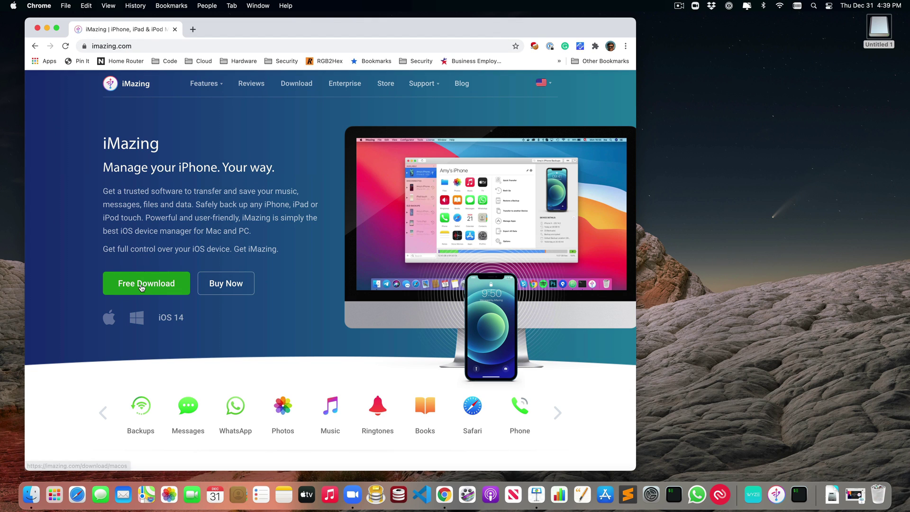
pyautogui.click(141, 288)
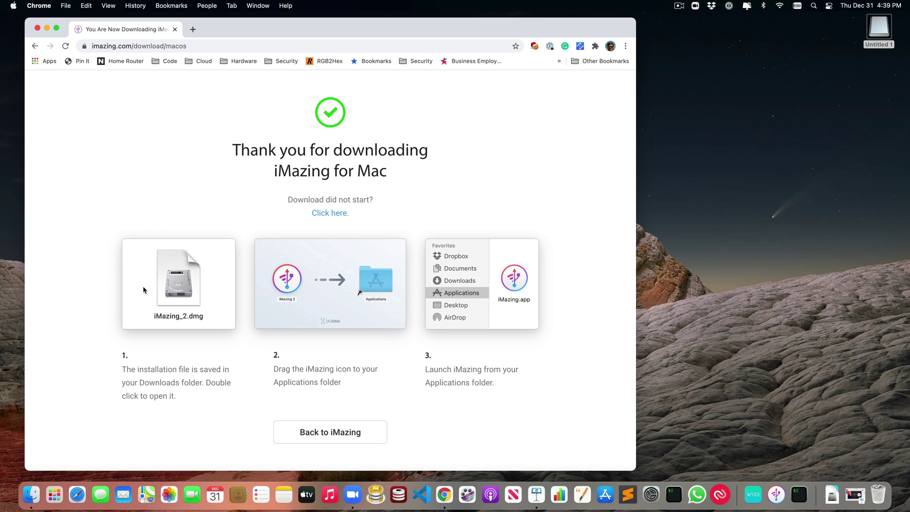
pyautogui.scroll(-1, 187, 421)
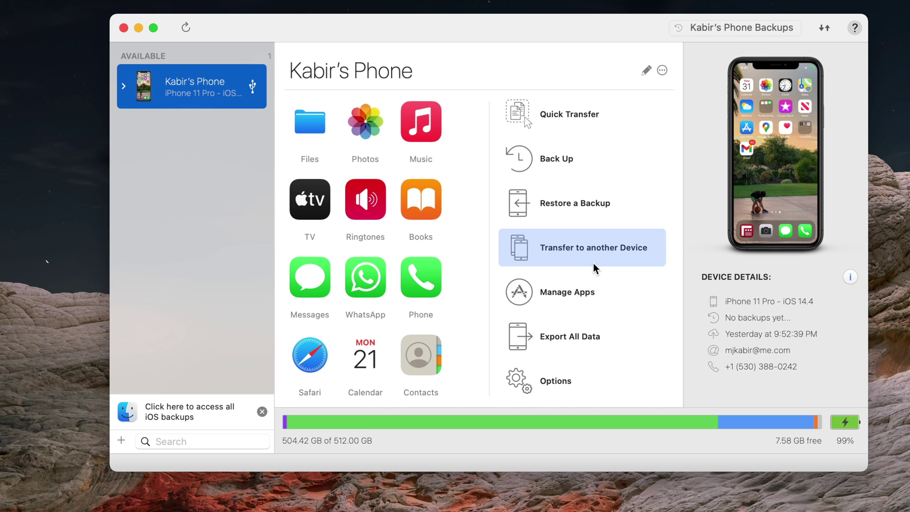
# Open Manage Apps for the iPhone, view the Device tab, then return to the Library tab.
pyautogui.click(588, 288)
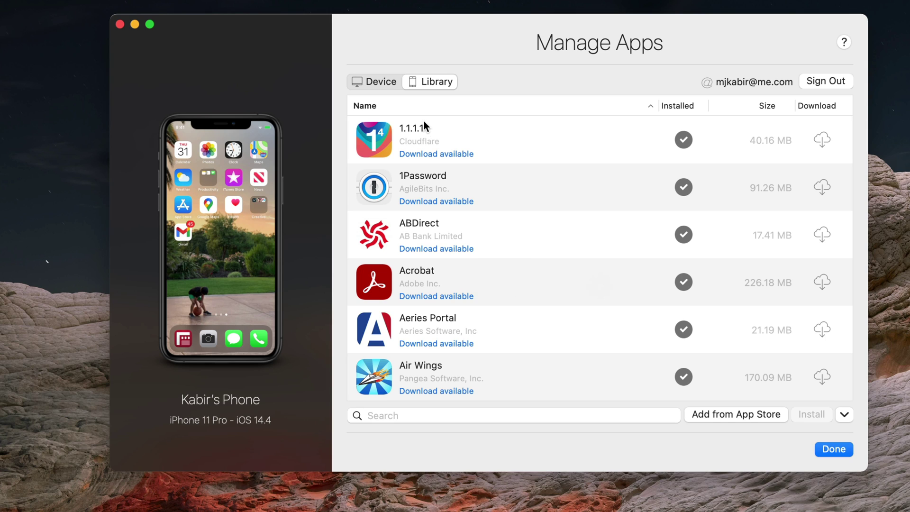
pyautogui.click(374, 82)
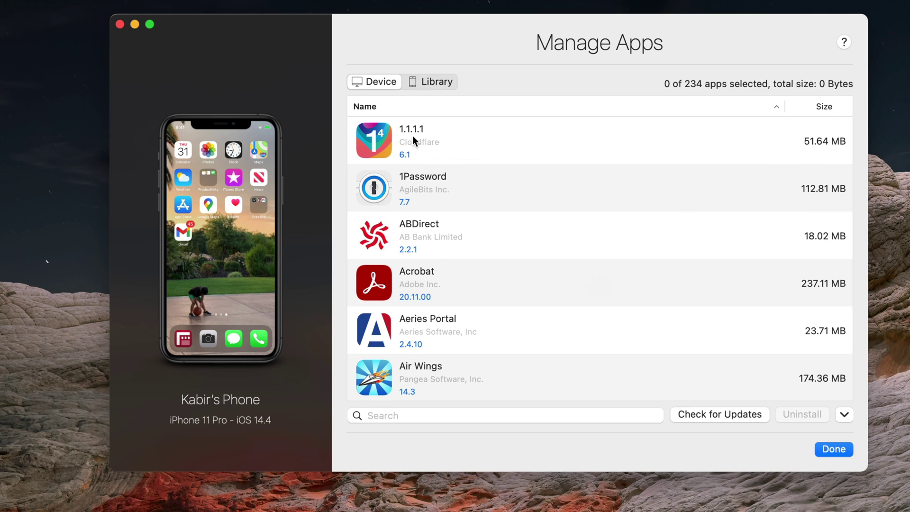
pyautogui.click(435, 86)
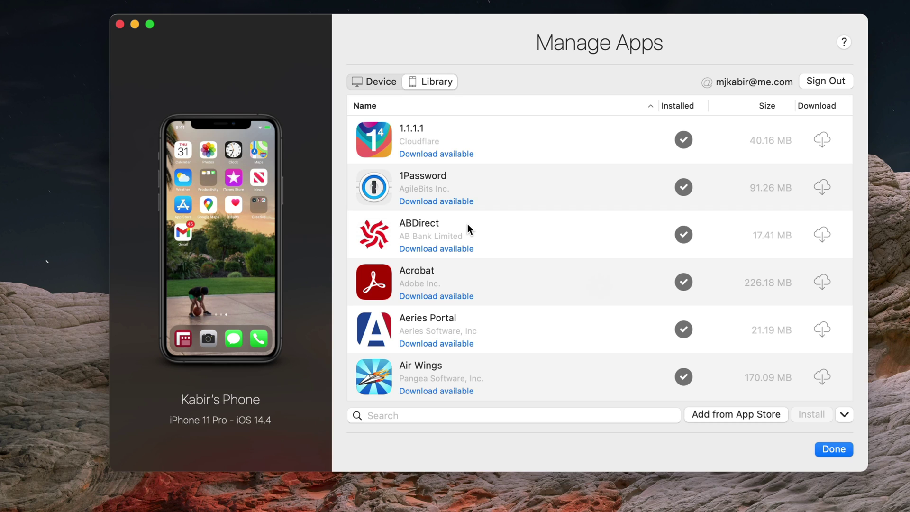
# Filter the library by 'ins' and download Instagram (118.90 MB) to the library.
pyautogui.click(415, 416)
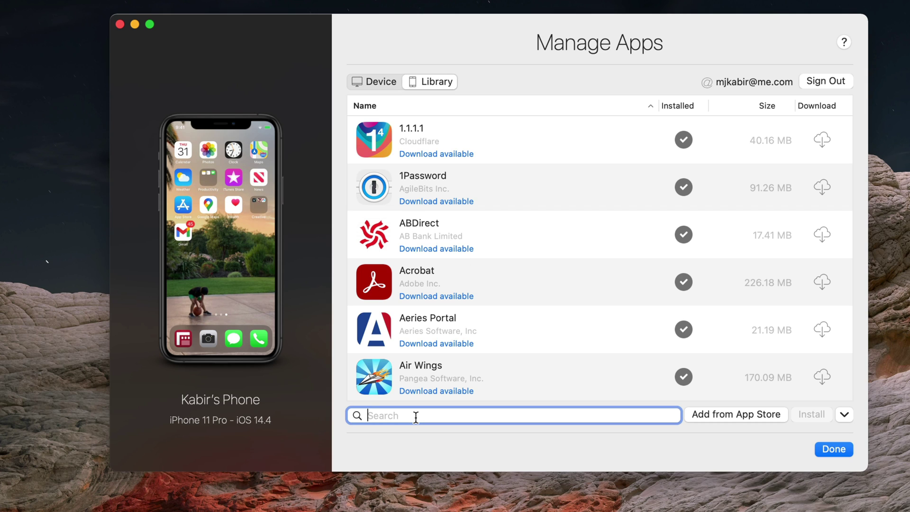
pyautogui.write('ins')
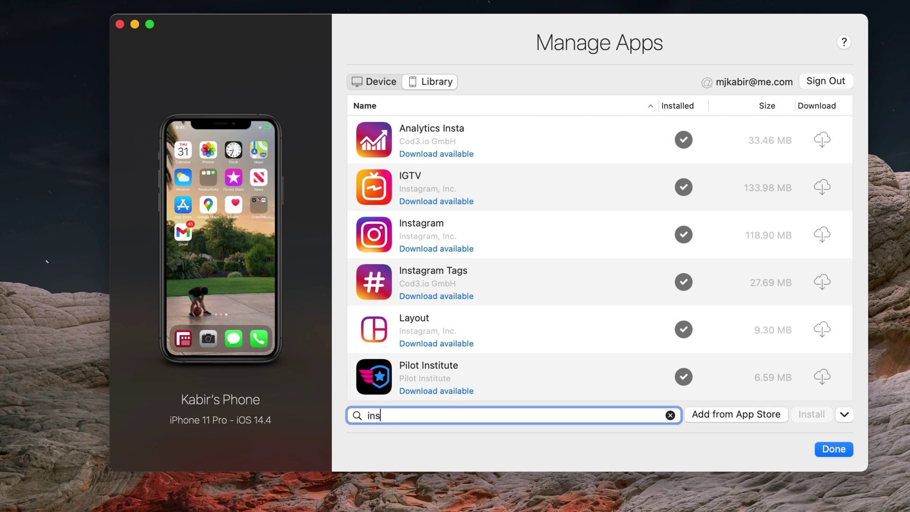
pyautogui.click(442, 236)
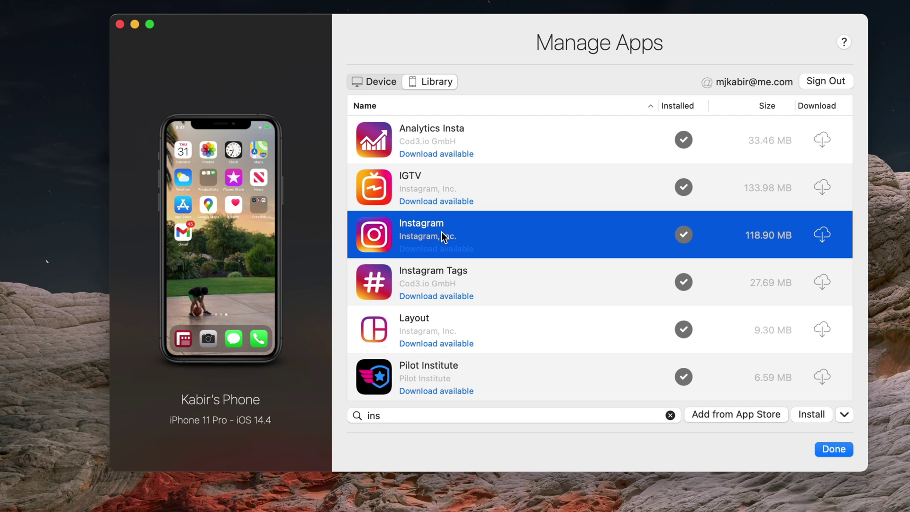
pyautogui.rightClick(429, 233)
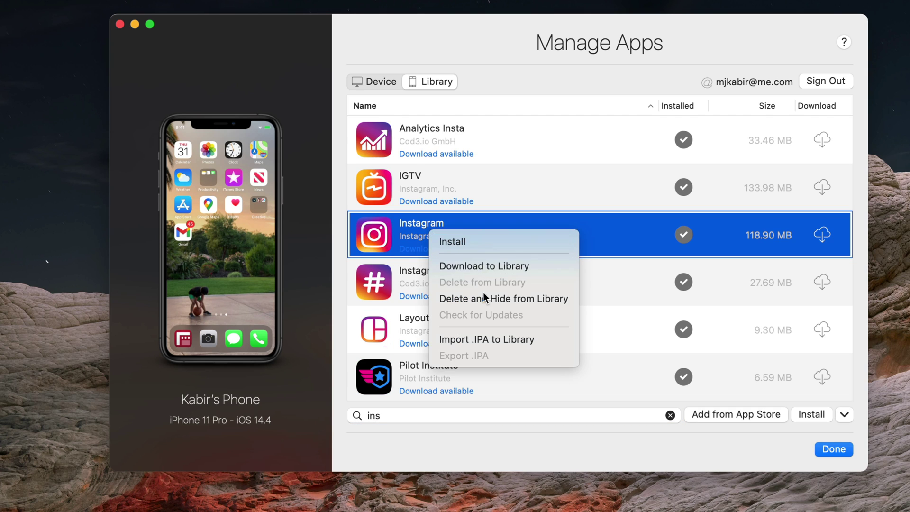
pyautogui.click(491, 269)
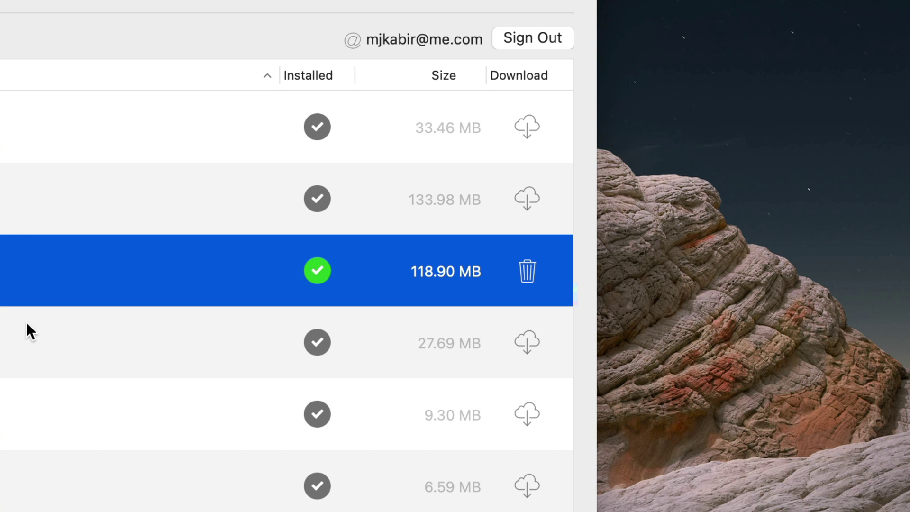
# Export the downloaded Instagram app as an .IPA saved to the Applications folder.
pyautogui.rightClick(1, 264)
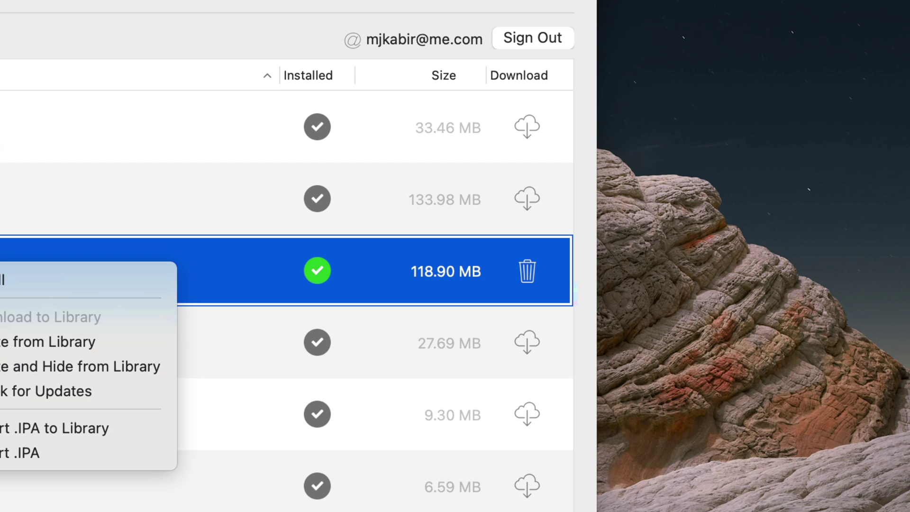
pyautogui.click(41, 458)
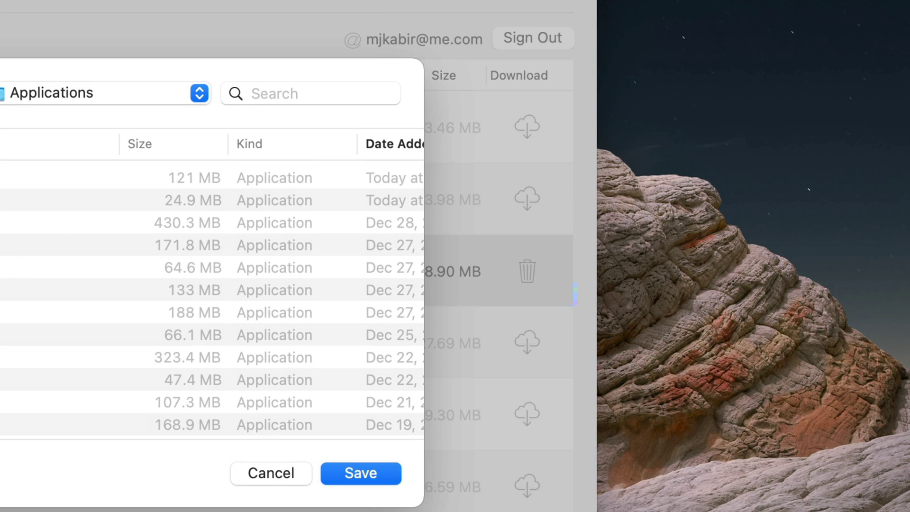
pyautogui.click(364, 475)
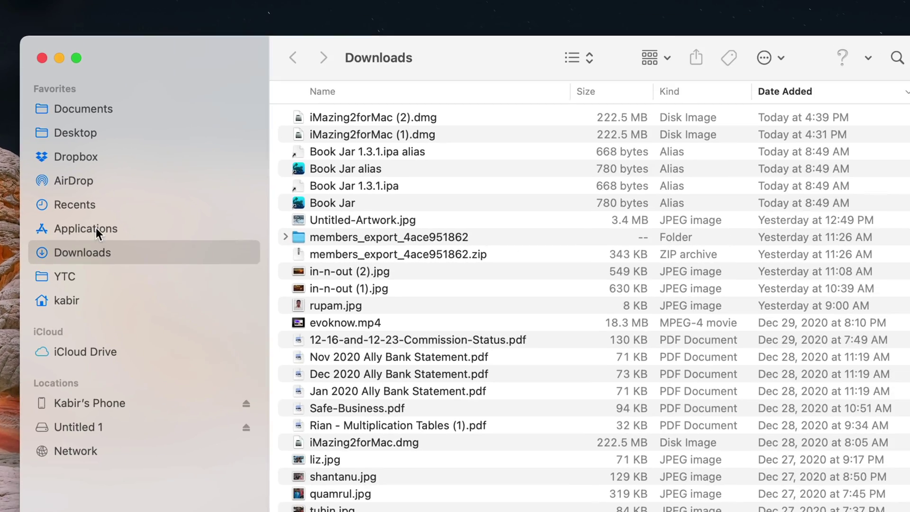
# Install Instagram by opening Instagram 169.0.ipa in Finder's Applications folder.
pyautogui.click(85, 228)
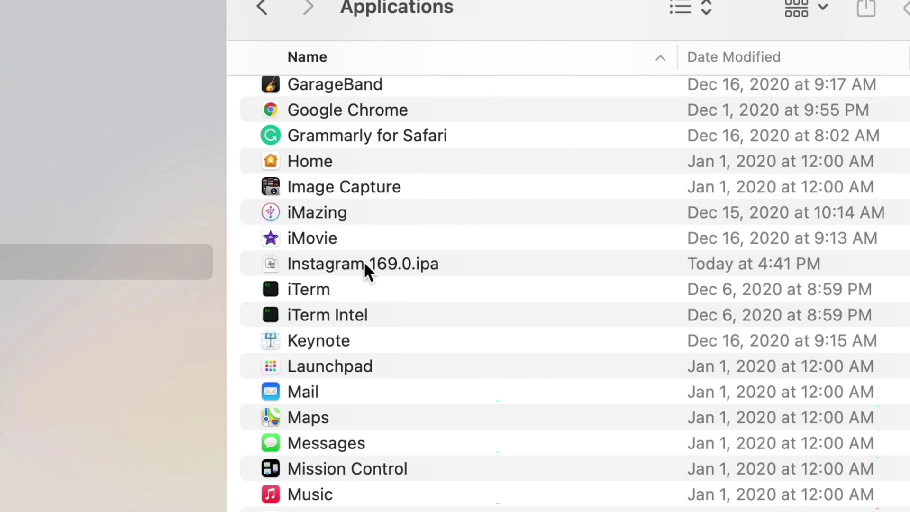
pyautogui.click(365, 271)
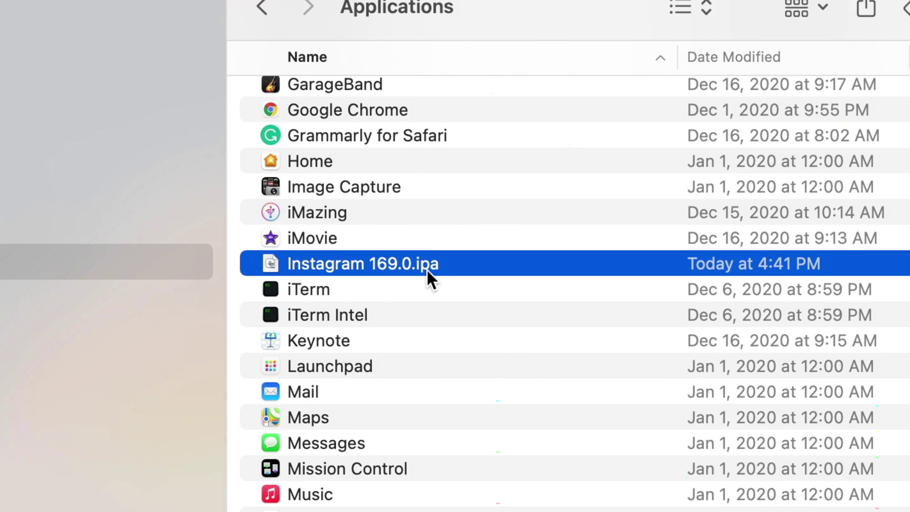
pyautogui.doubleClick(454, 266)
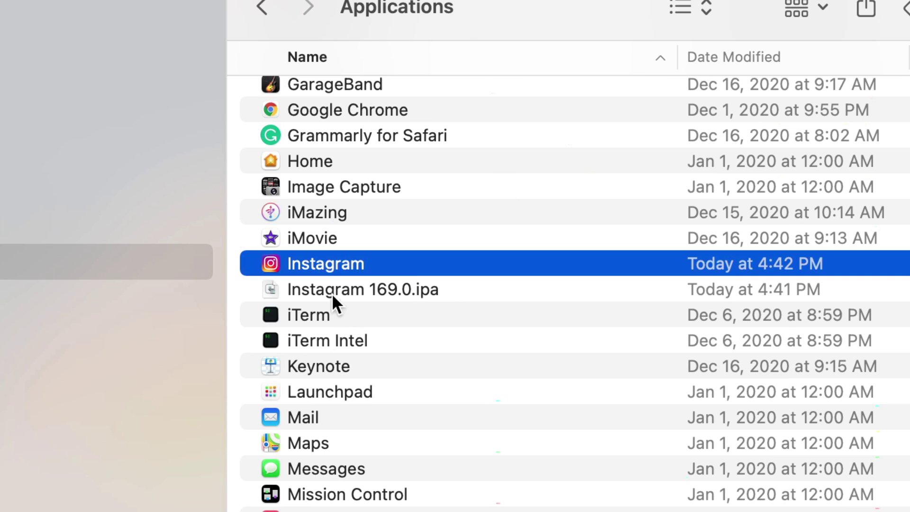
# Launch the installed Instagram app and close the Finder window.
pyautogui.doubleClick(318, 265)
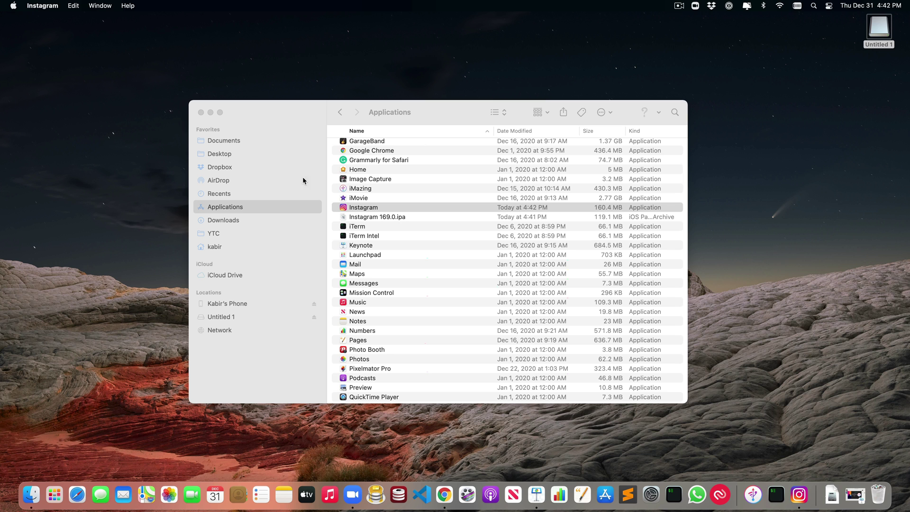
pyautogui.moveTo(294, 112); pyautogui.dragTo(518, 101)
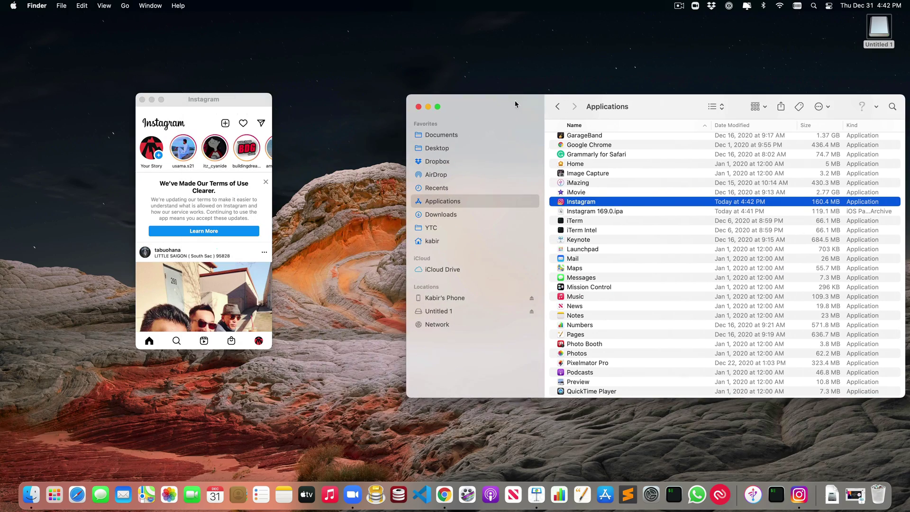
pyautogui.click(416, 108)
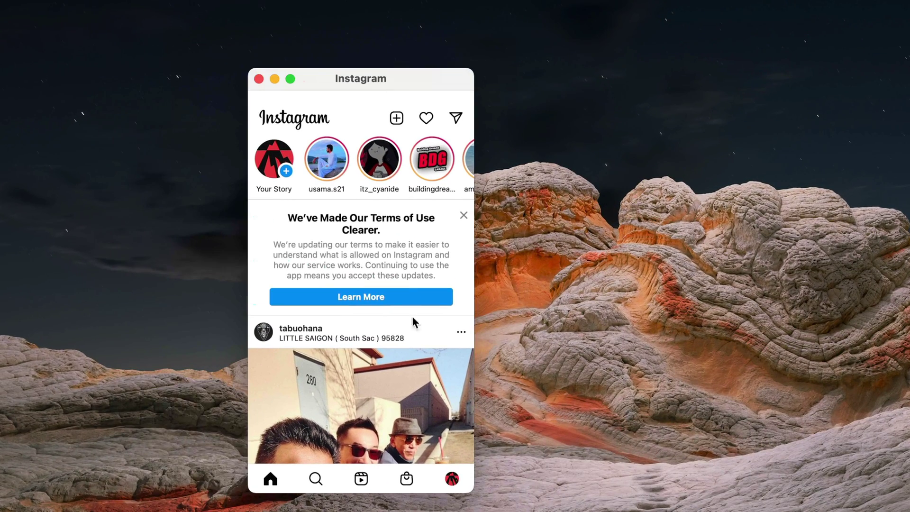
# Open the profile page and scroll through the 78-post photo grid.
pyautogui.click(452, 479)
pyautogui.scroll(-5, 354, 399)
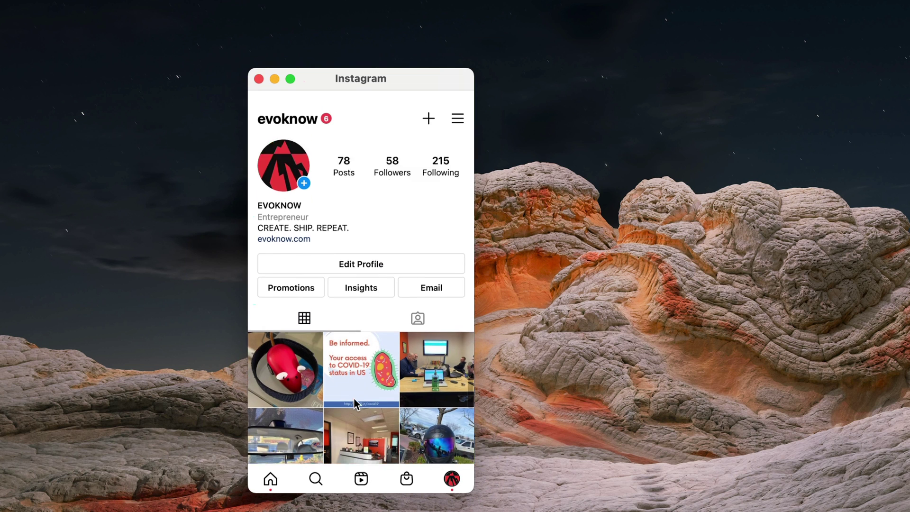
pyautogui.scroll(-2, 354, 403)
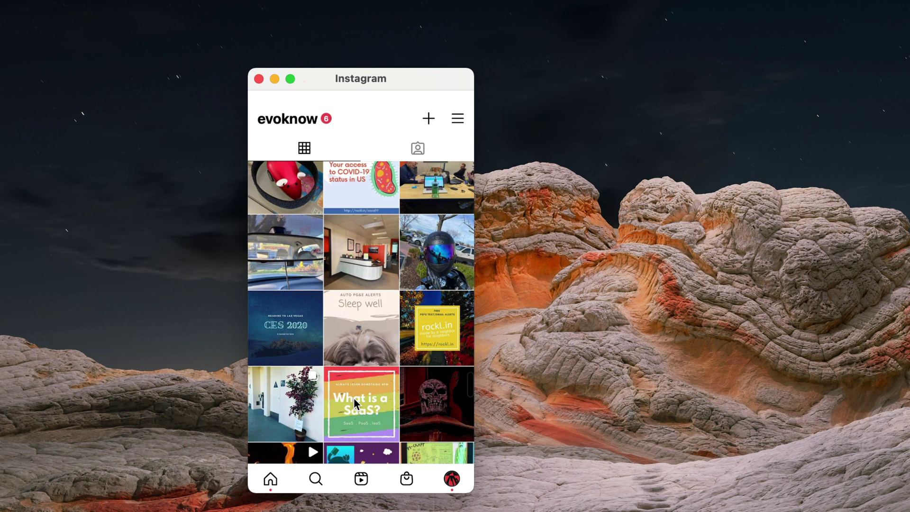
pyautogui.scroll(2, 354, 403)
pyautogui.scroll(5, 354, 401)
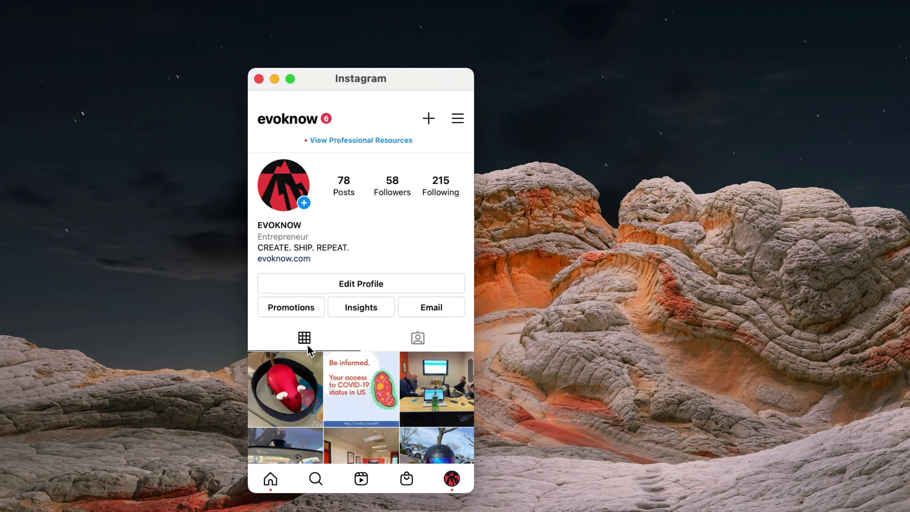
pyautogui.scroll(-5, 306, 351)
pyautogui.scroll(5, 332, 246)
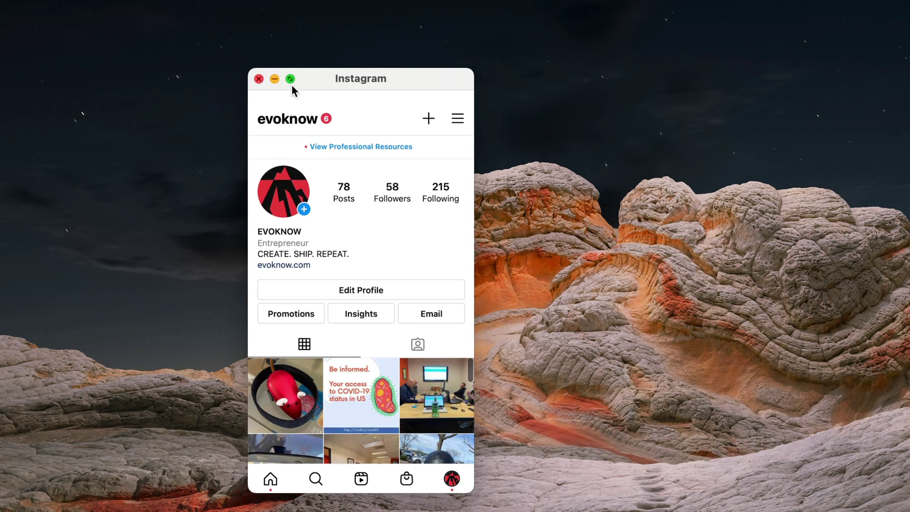
# Start a new feed post and pick the sunset road video from Recents.
pyautogui.click(428, 120)
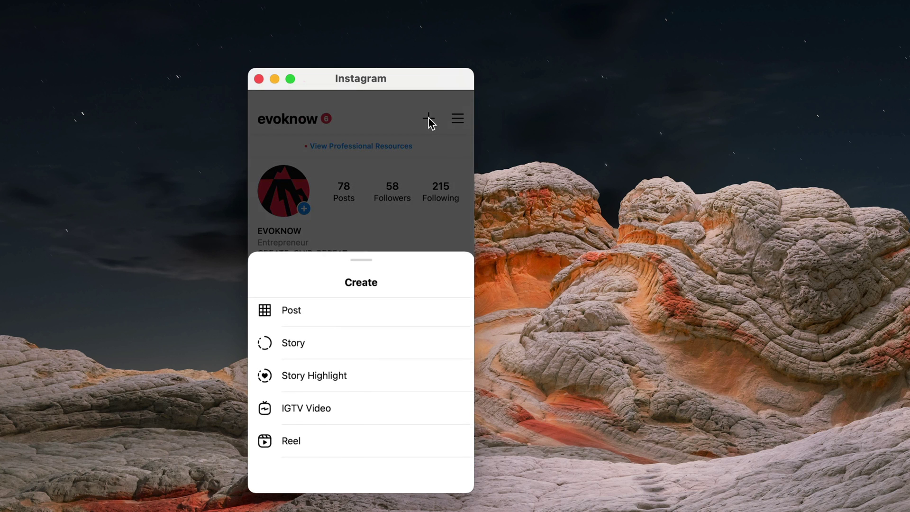
pyautogui.click(294, 312)
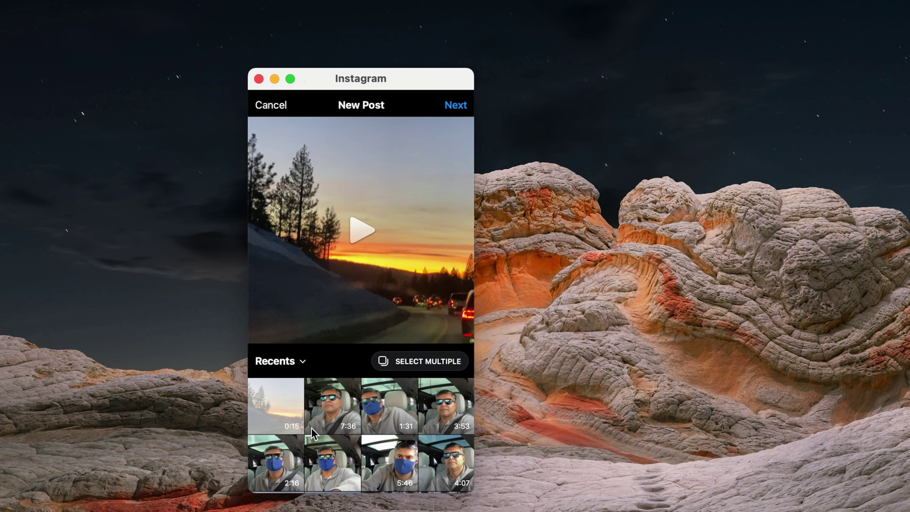
pyautogui.scroll(-5, 352, 444)
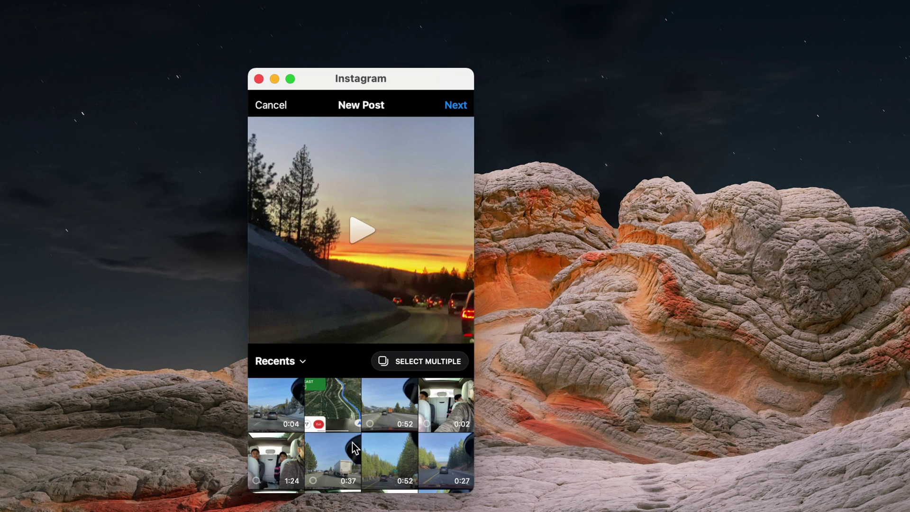
pyautogui.scroll(-8, 352, 443)
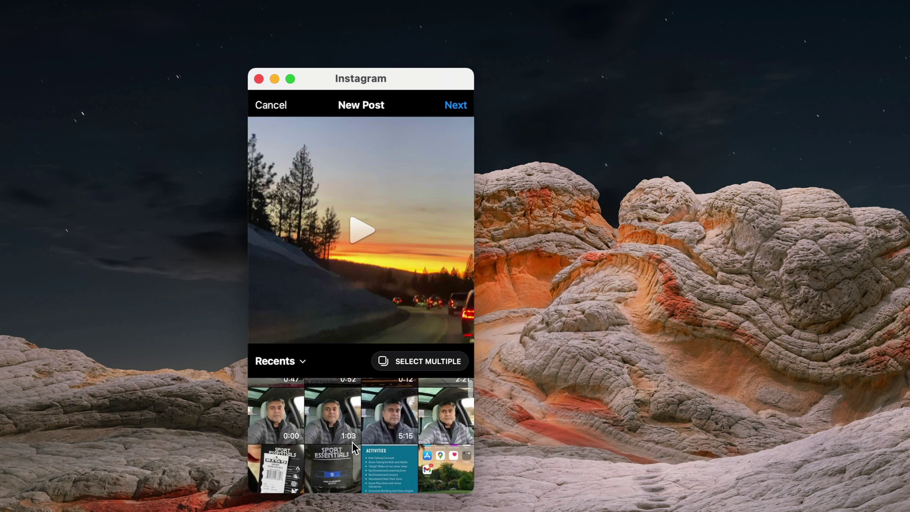
pyautogui.click(280, 361)
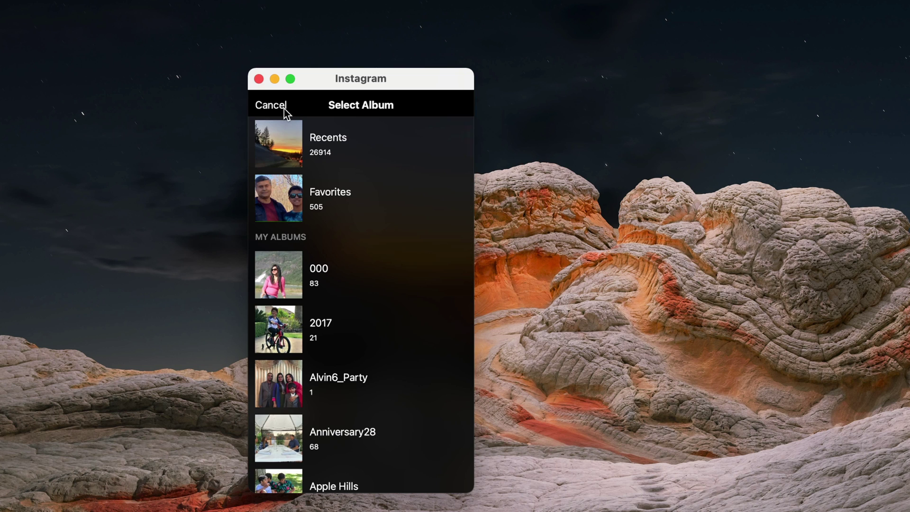
pyautogui.click(282, 153)
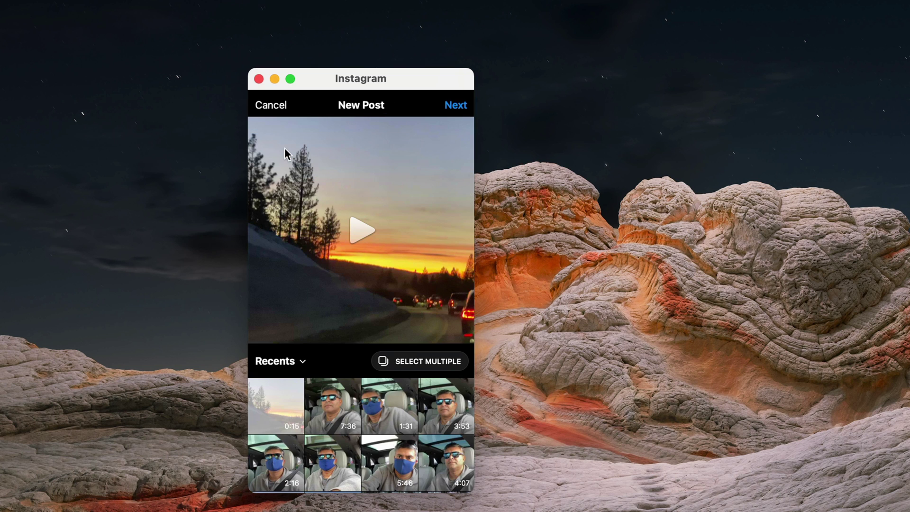
# Preview the sunset video, then advance past editing and filters.
pyautogui.click(370, 235)
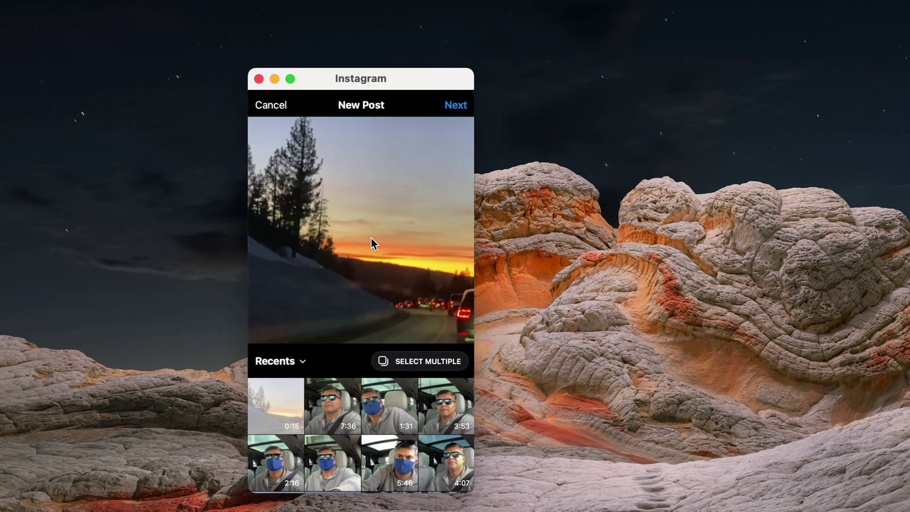
pyautogui.click(454, 106)
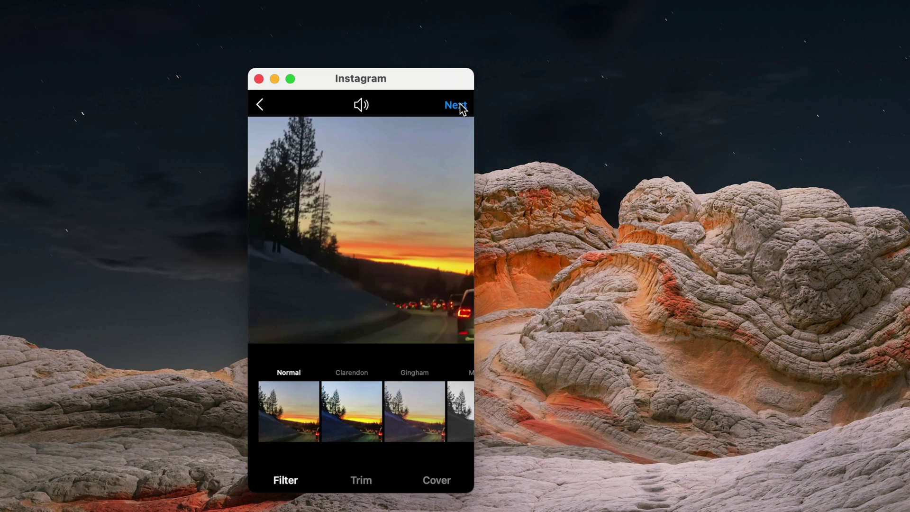
pyautogui.click(362, 105)
# Caption the video post #lovetahoeroadtrips.
pyautogui.click(459, 106)
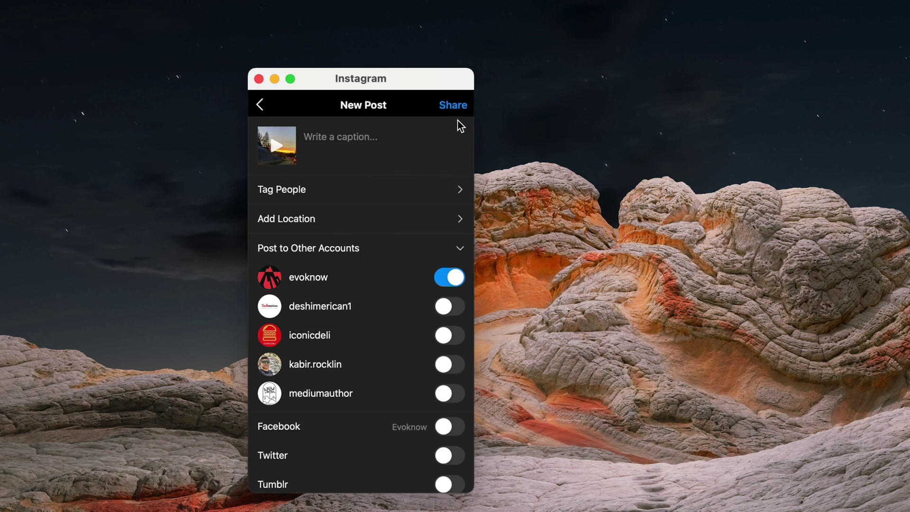
pyautogui.click(363, 146)
pyautogui.write('#l')
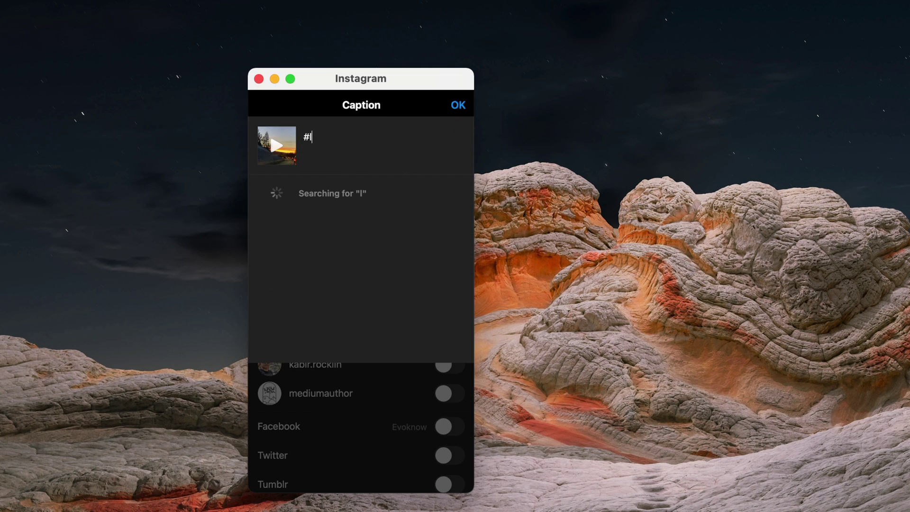
pyautogui.write('ovetahoe #')
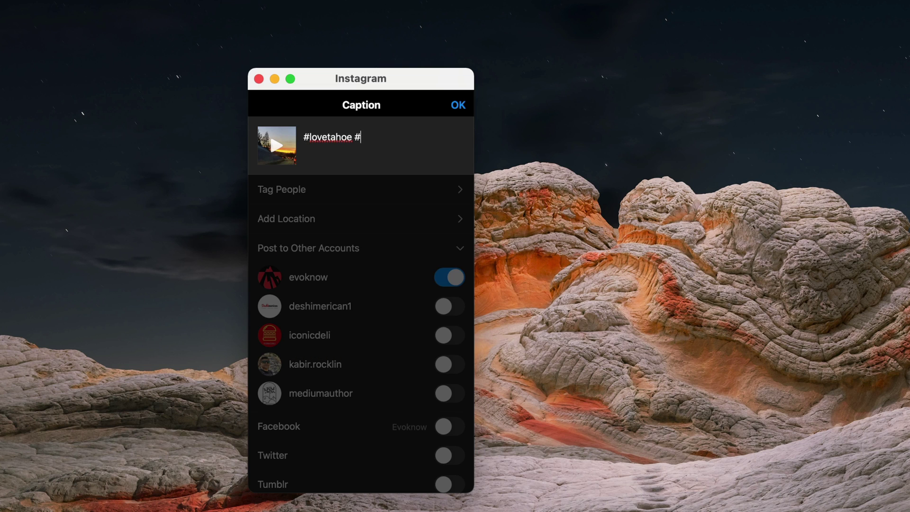
pyautogui.press('BackSpace')
pyautogui.press('BackSpace')
pyautogui.write('road')
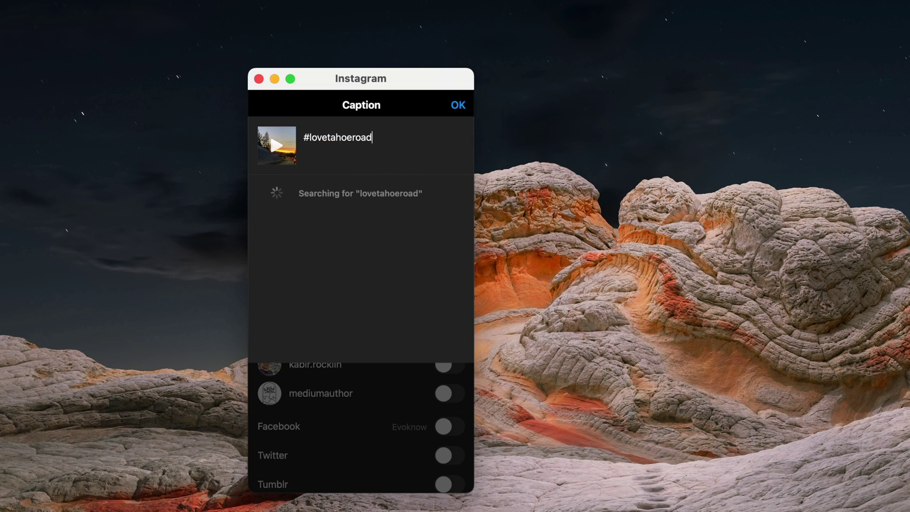
pyautogui.write('trip')
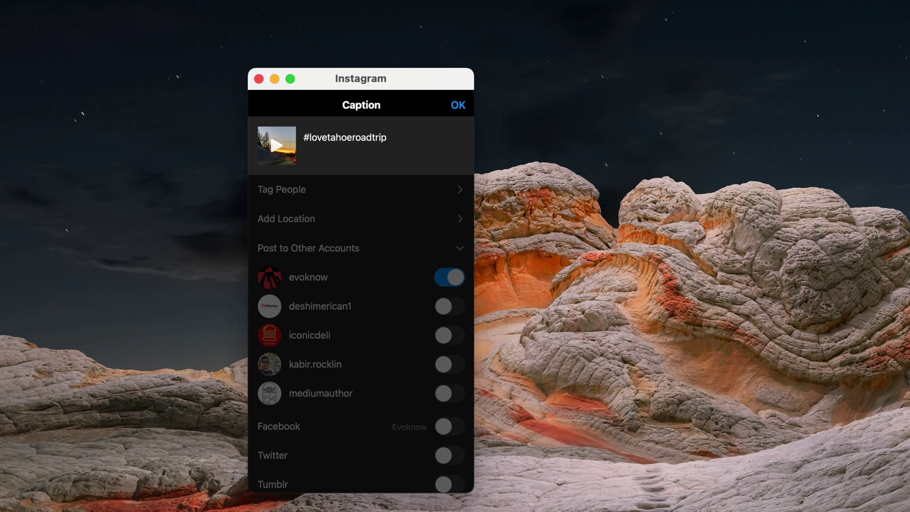
pyautogui.write('s')
pyautogui.click(461, 109)
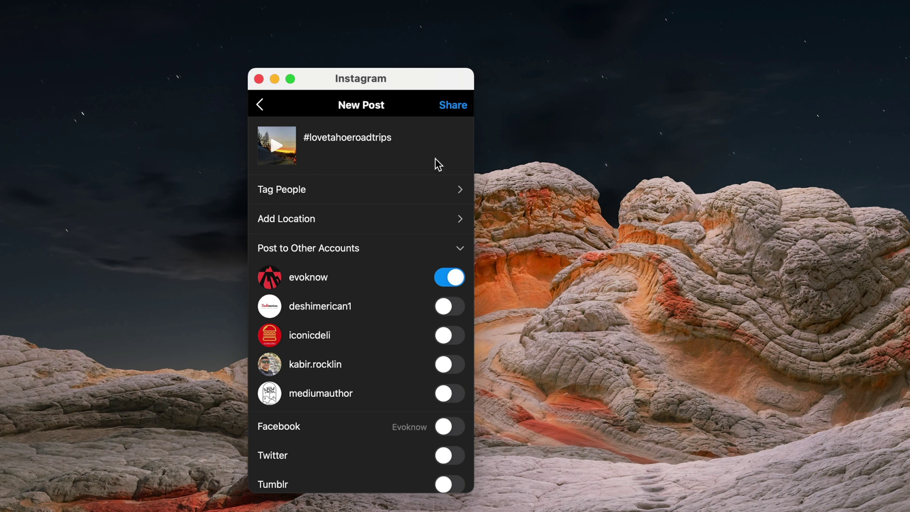
# Tag the location Rocklin, California, allowing location access, and share the post.
pyautogui.click(415, 218)
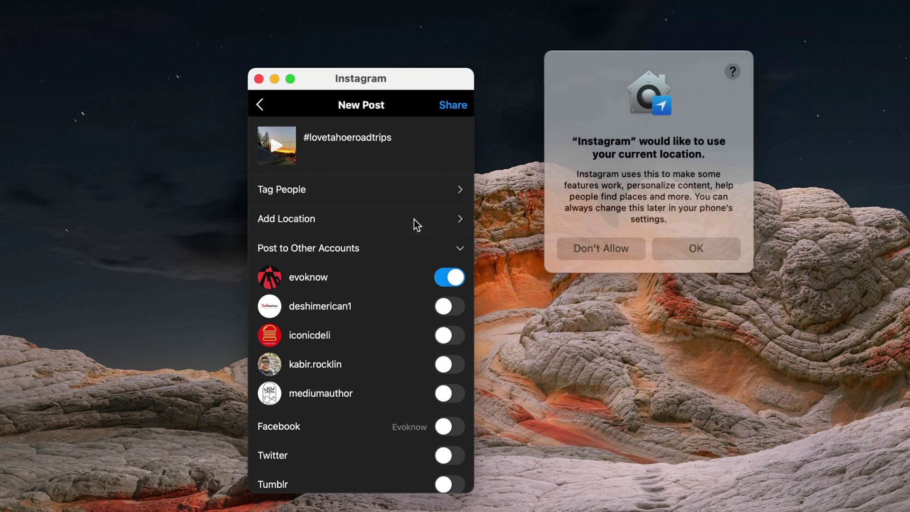
pyautogui.click(709, 253)
pyautogui.click(454, 106)
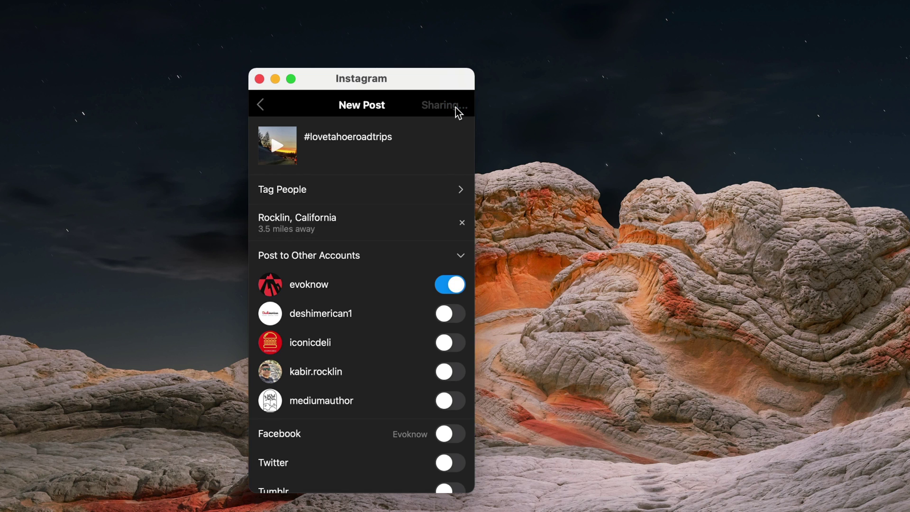
pyautogui.scroll(-2, 388, 322)
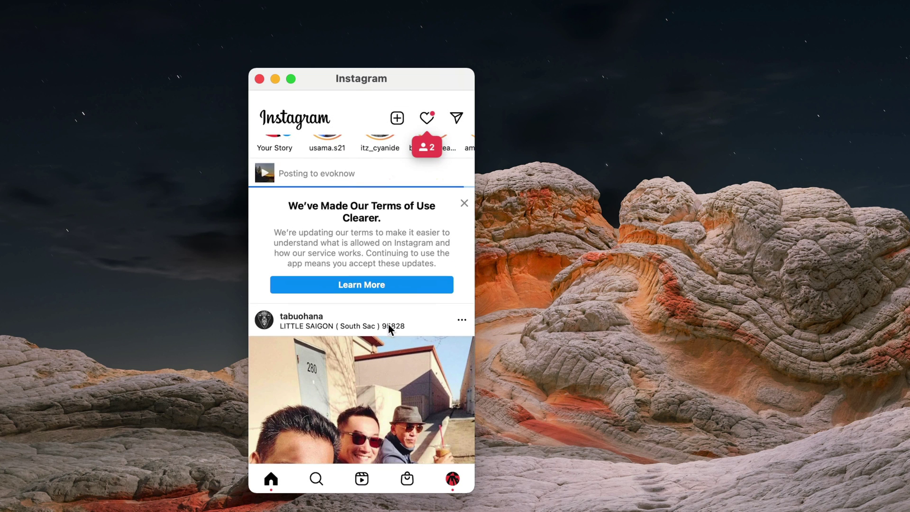
# Open the newest video post, the first thumbnail in the profile grid.
pyautogui.click(454, 479)
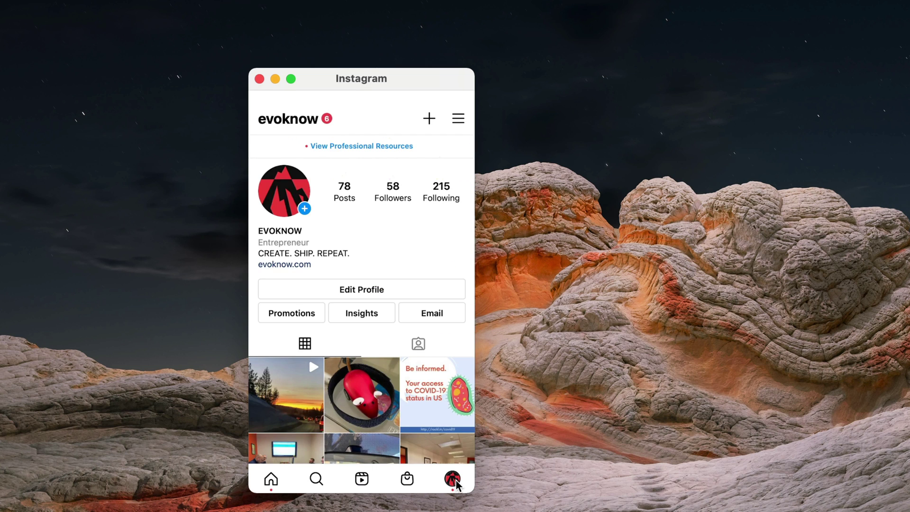
pyautogui.click(284, 377)
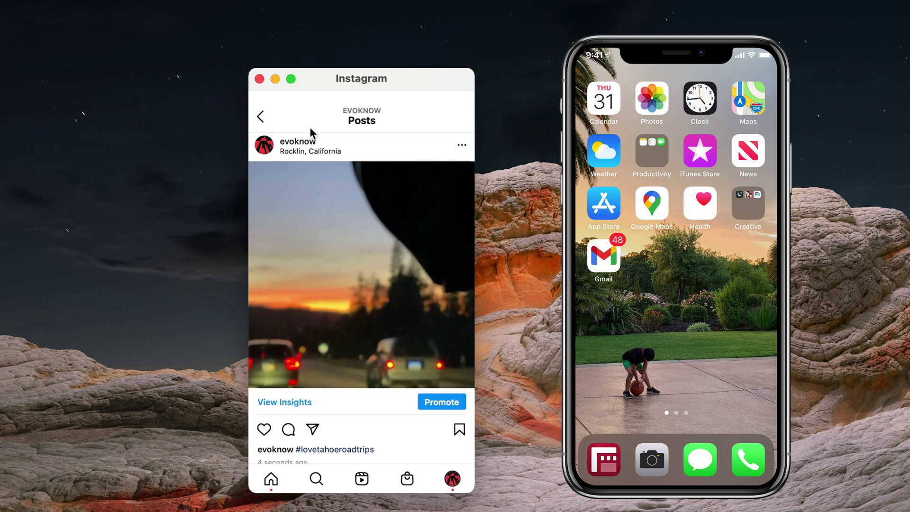
# Go back from the video post to the profile, now showing 79 posts.
pyautogui.click(261, 119)
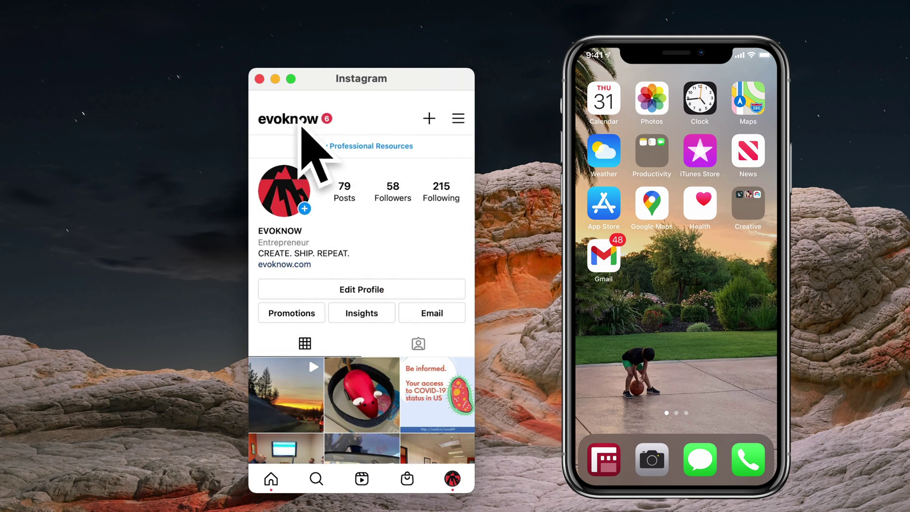